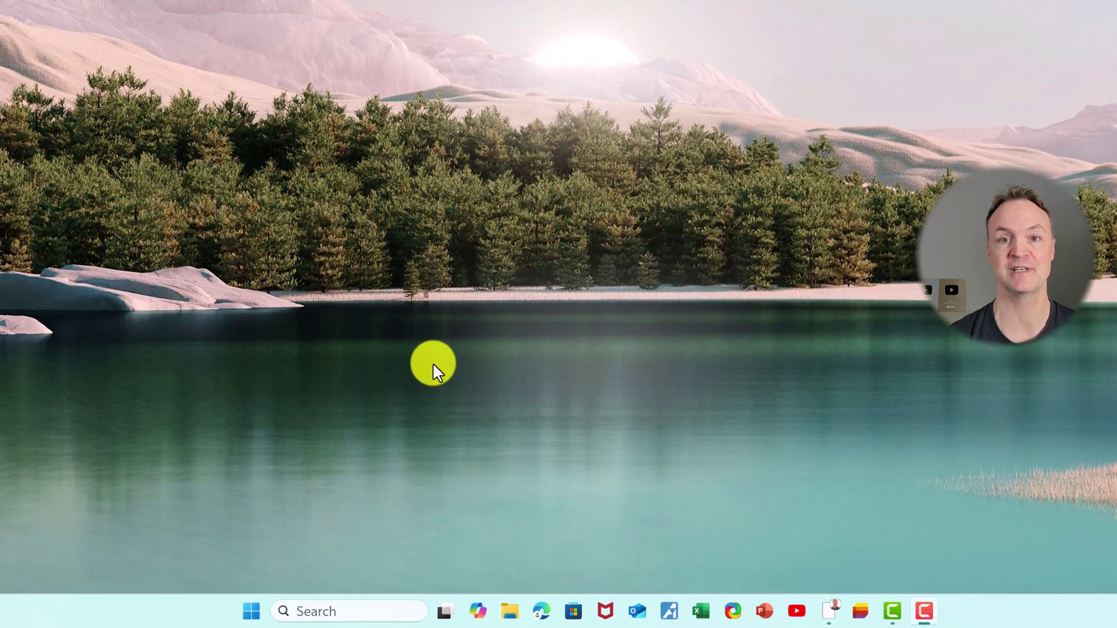
# Search Windows for 'snip', check Snipping Tool's extra options, and launch Snipping Tool
pyautogui.click(347, 613)
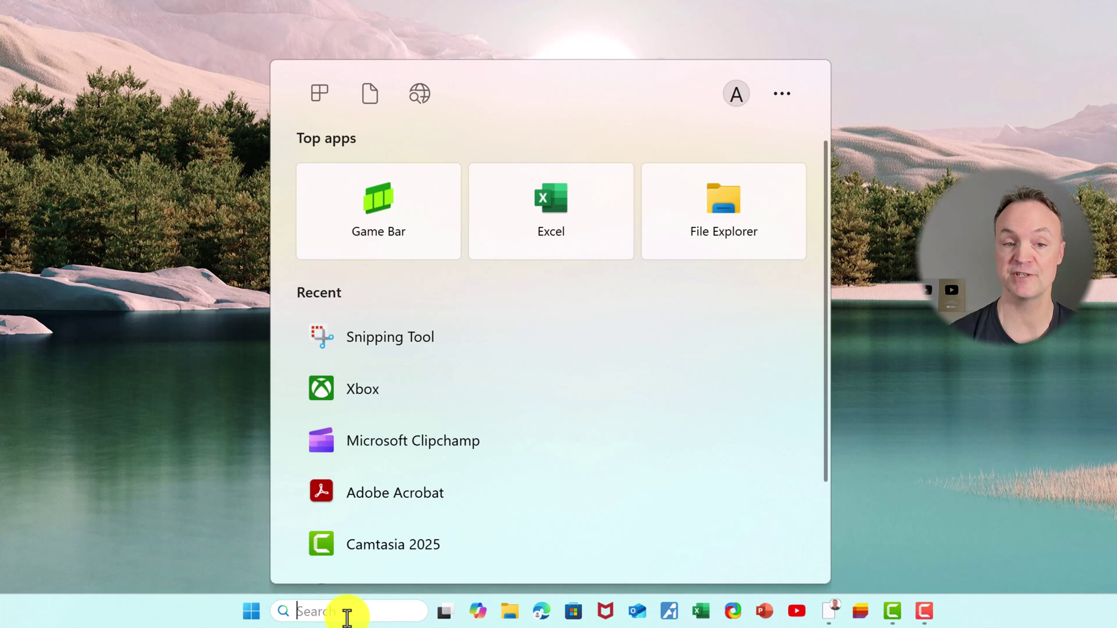
pyautogui.write('snip')
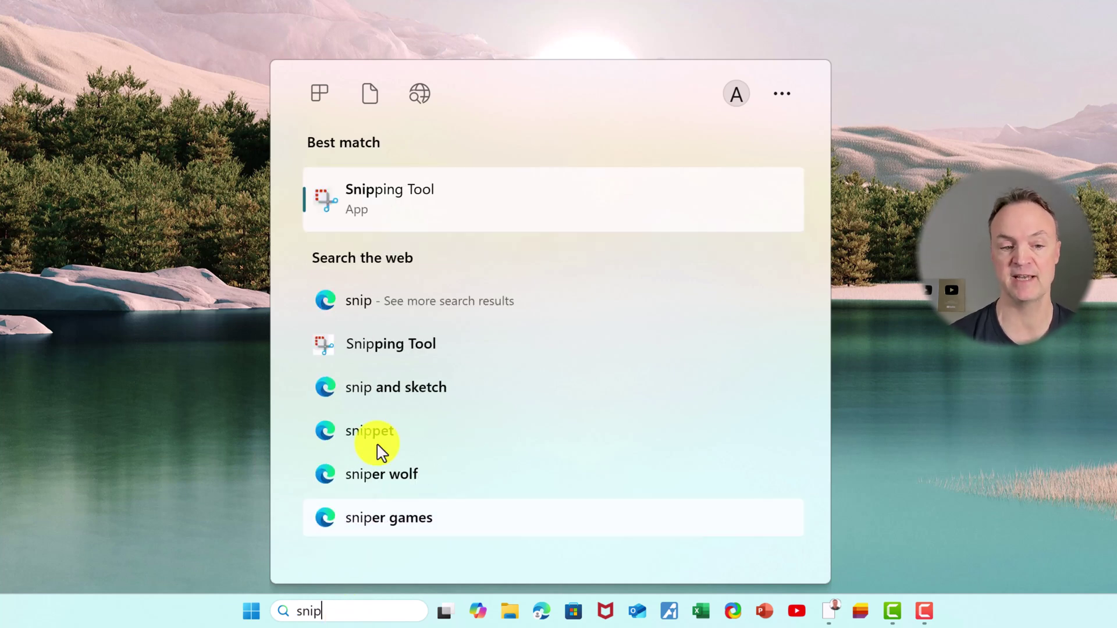
pyautogui.rightClick(431, 208)
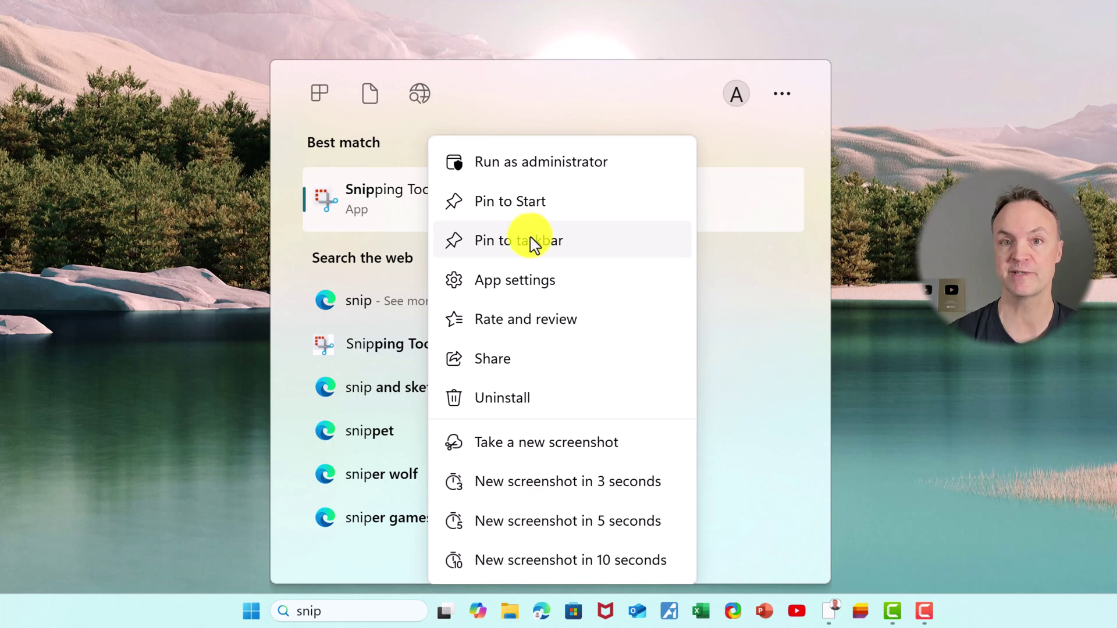
pyautogui.click(407, 210)
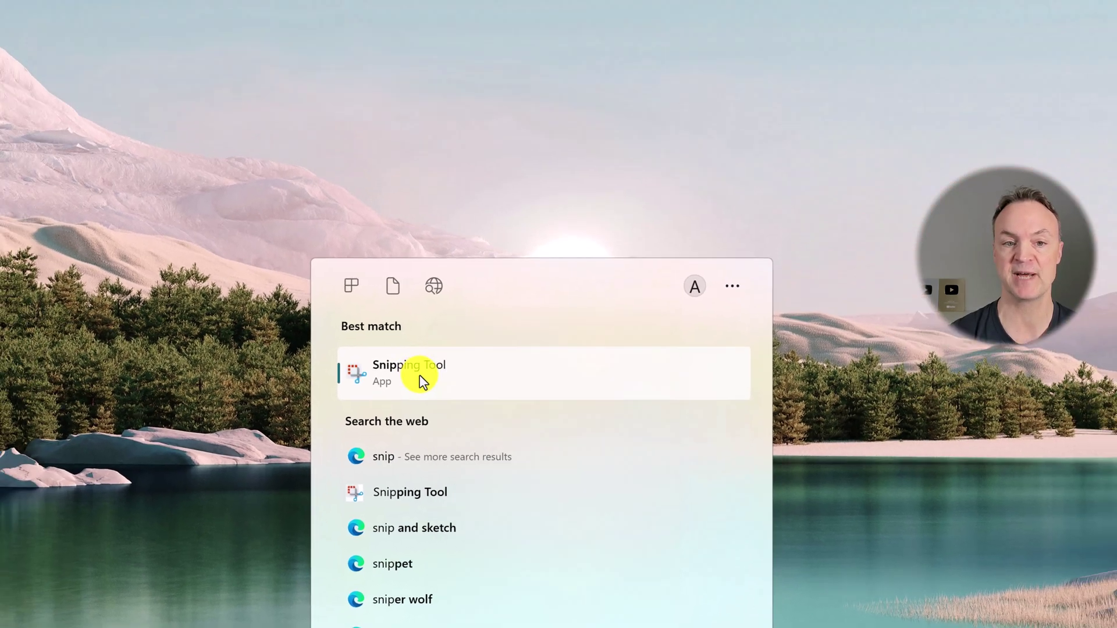
pyautogui.click(422, 382)
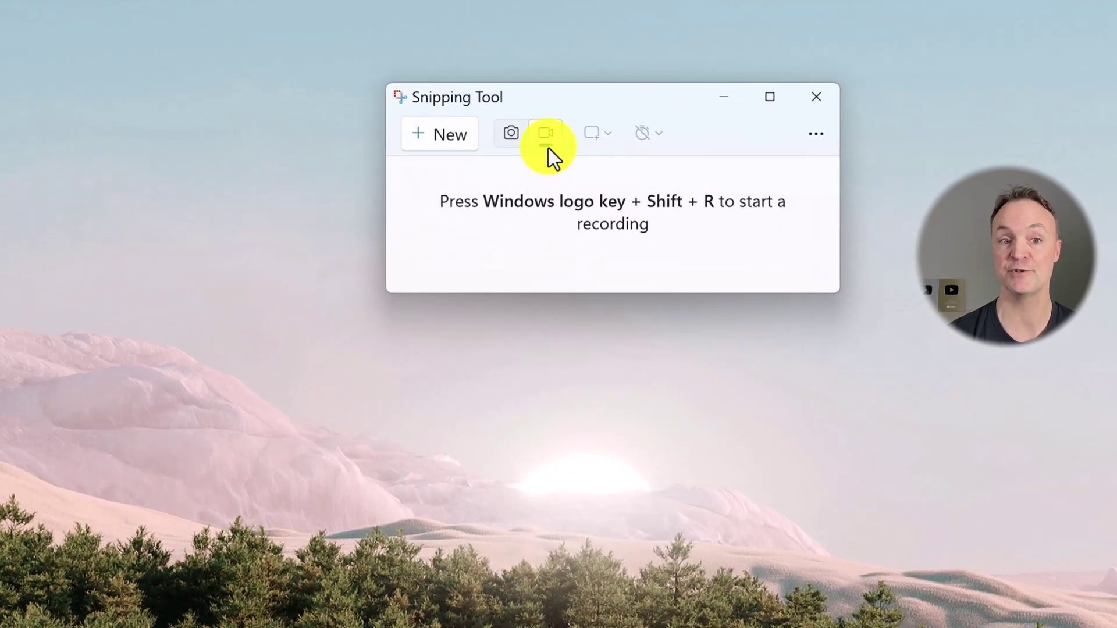
# Set Snipping Tool to video recording mode after briefly trying screenshot mode and the extra options list
pyautogui.click(553, 150)
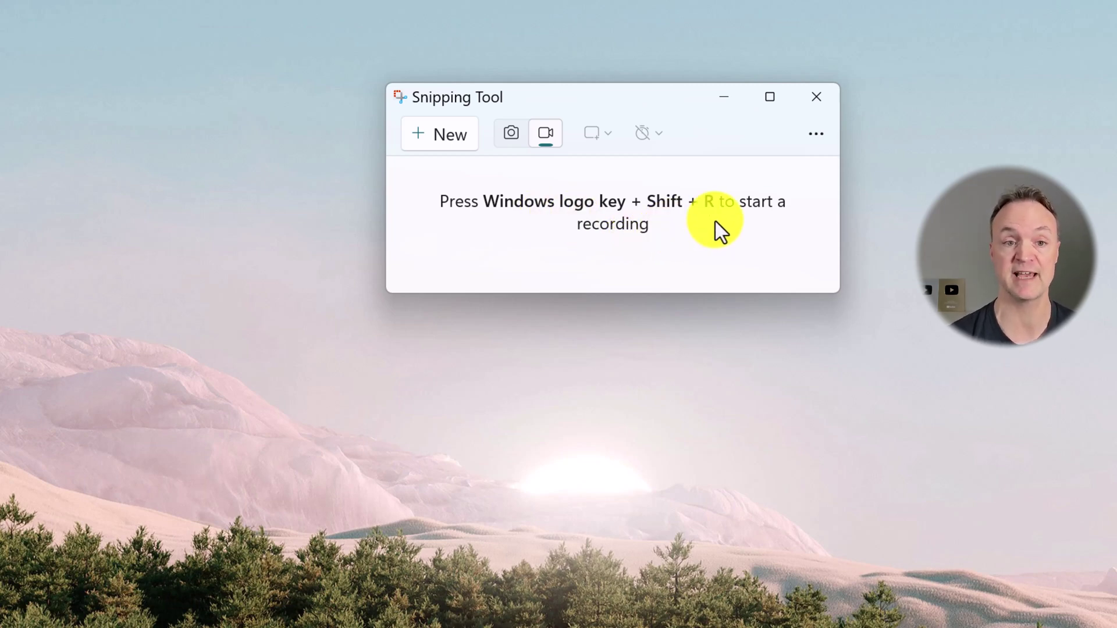
pyautogui.click(512, 138)
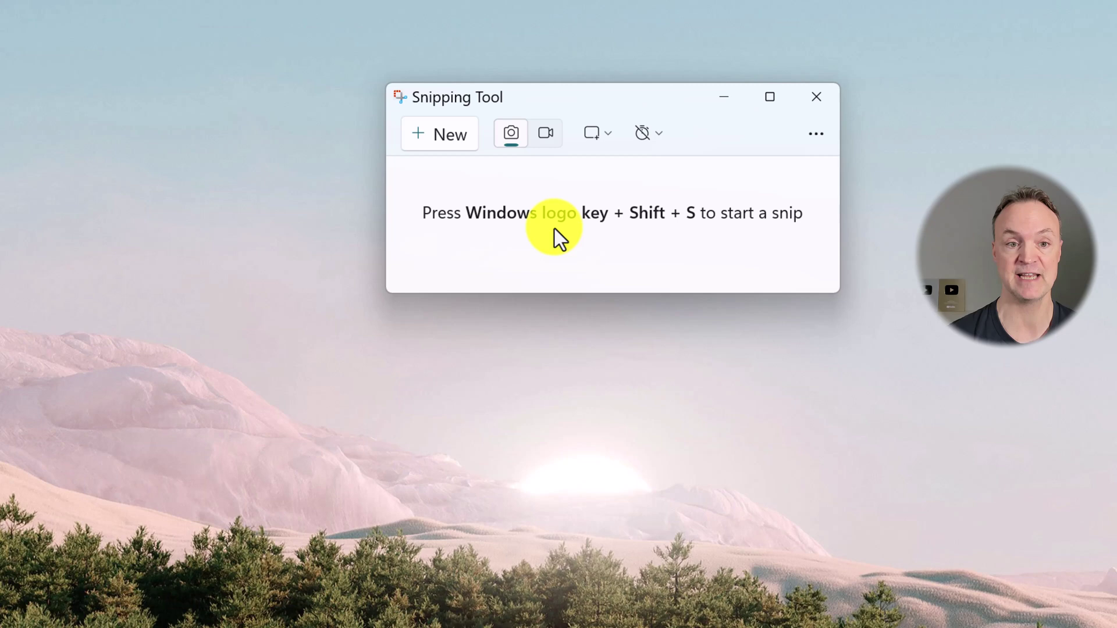
pyautogui.click(548, 136)
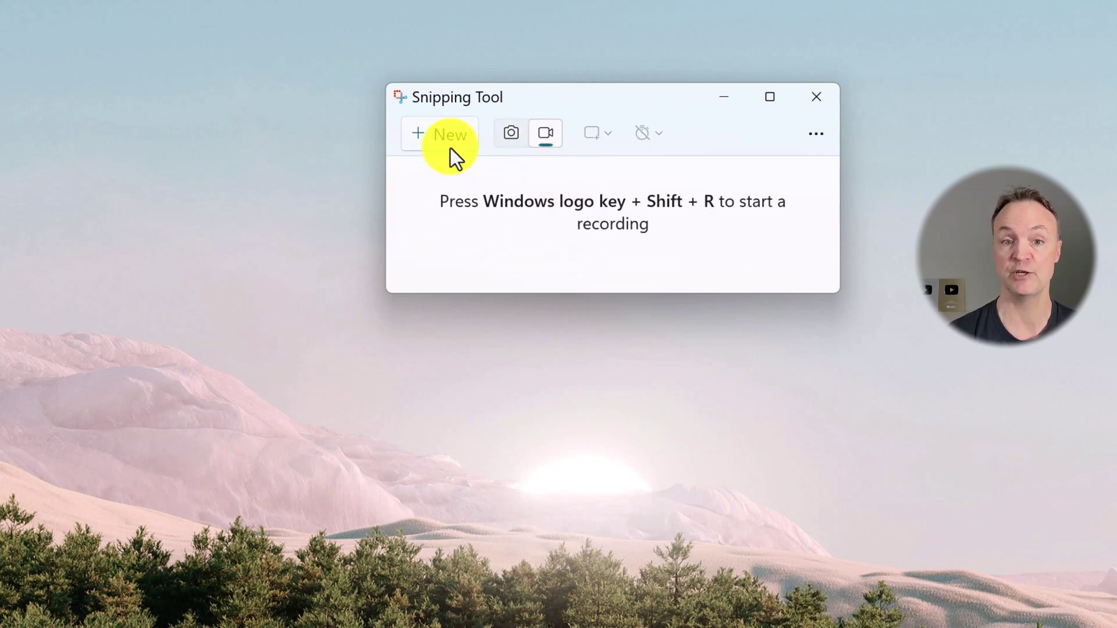
pyautogui.click(815, 137)
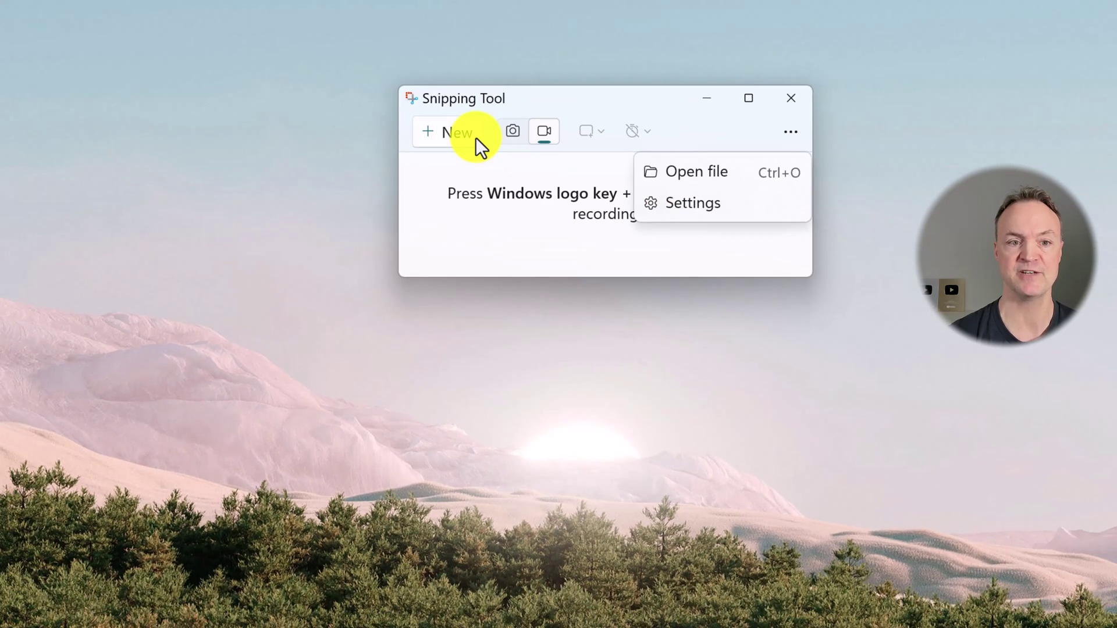
pyautogui.click(451, 143)
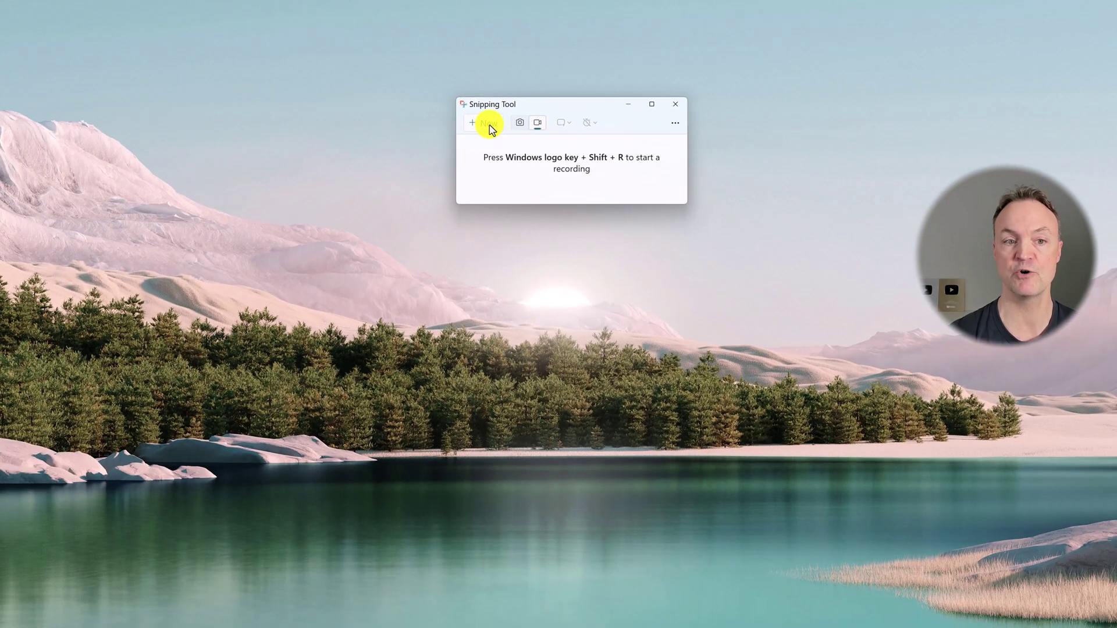
# Start a new video snip, mark a large screen area, and begin recording it
pyautogui.click(489, 125)
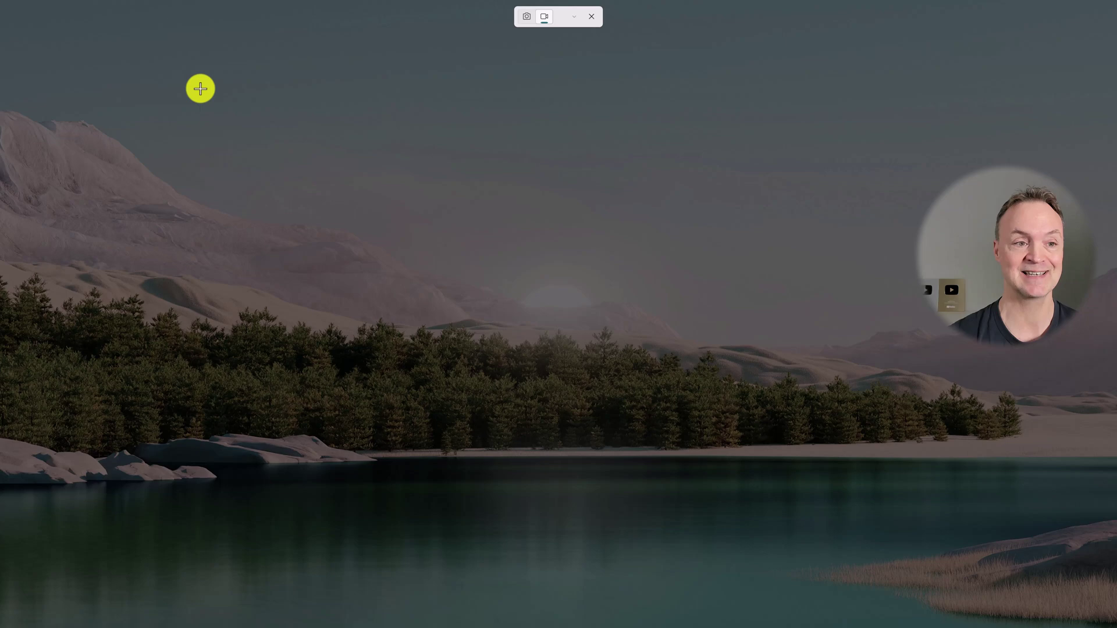
pyautogui.moveTo(249, 98); pyautogui.dragTo(1078, 559)
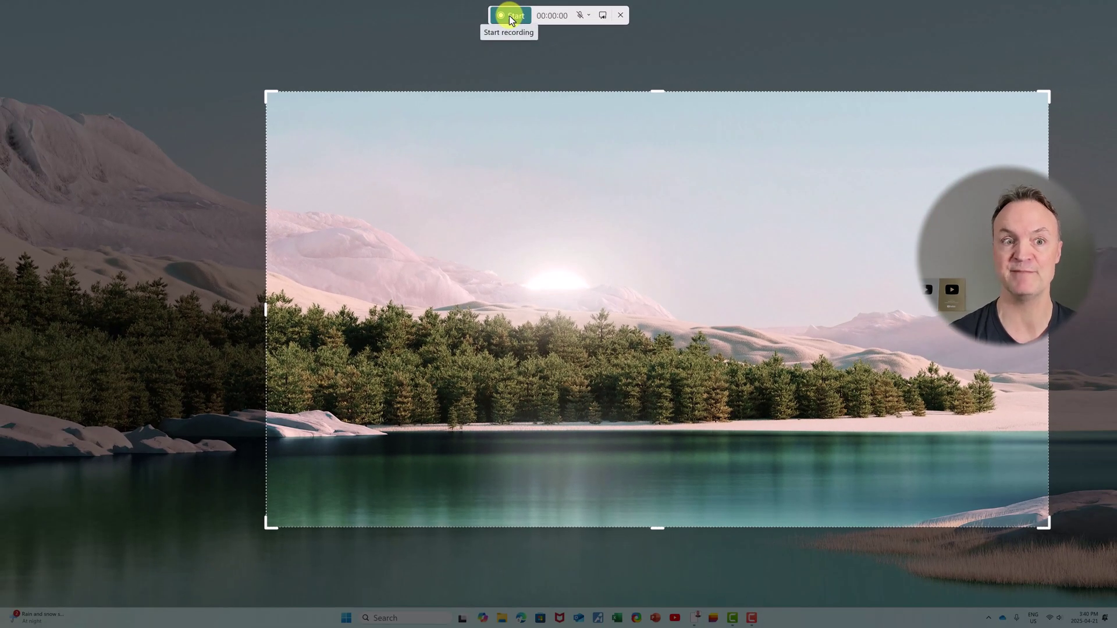
pyautogui.click(509, 17)
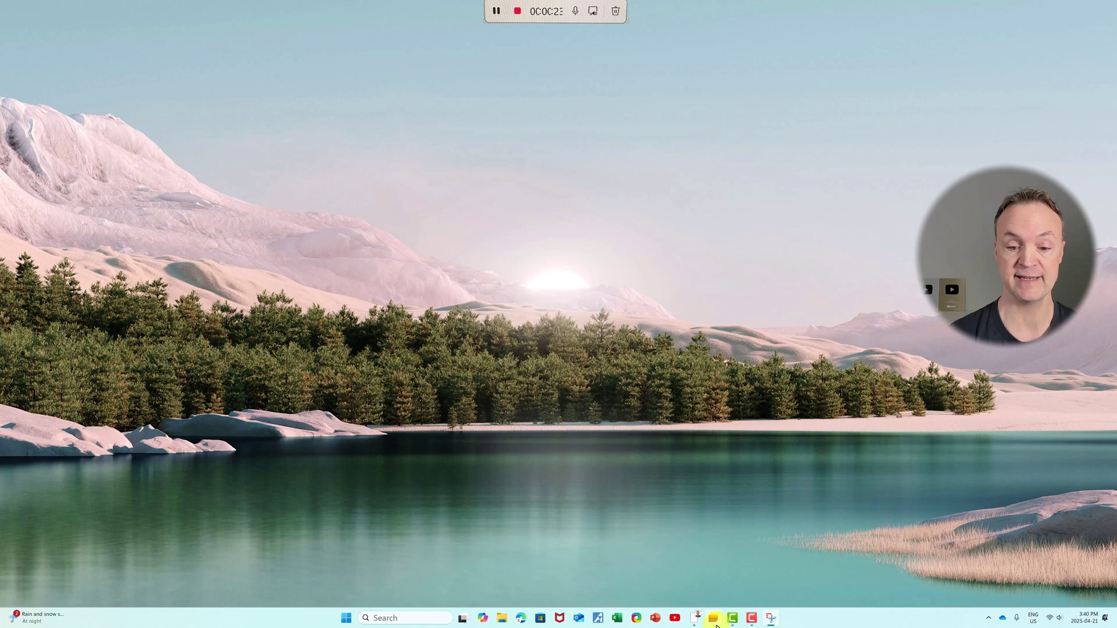
# Bring up Camtasia, move its window up and right, and scrub the project timeline
pyautogui.click(732, 618)
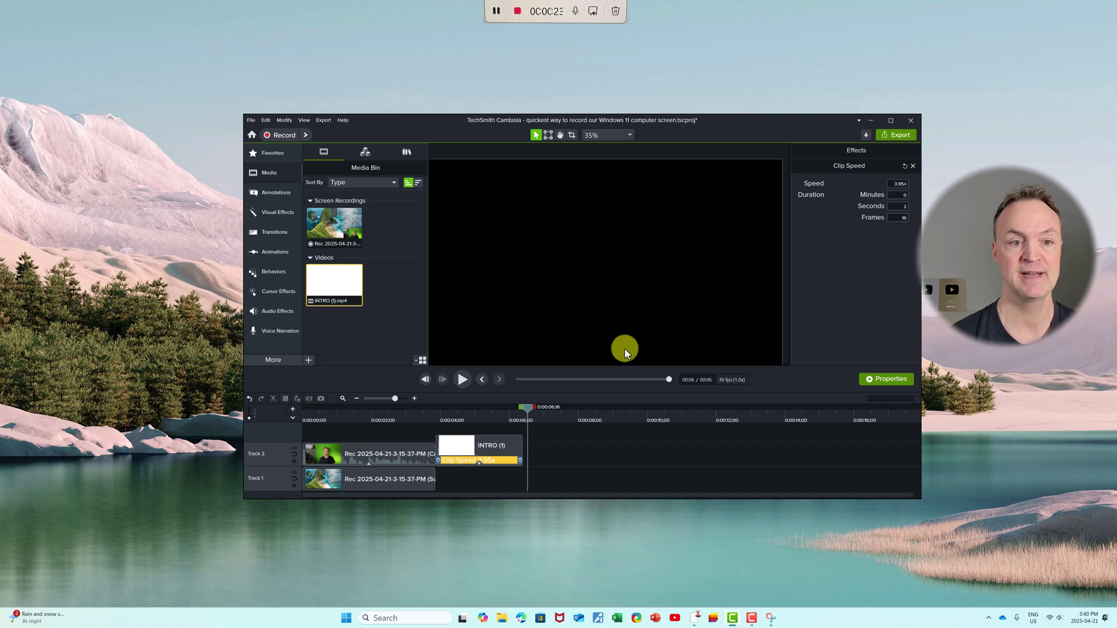
pyautogui.moveTo(522, 121); pyautogui.dragTo(576, 107)
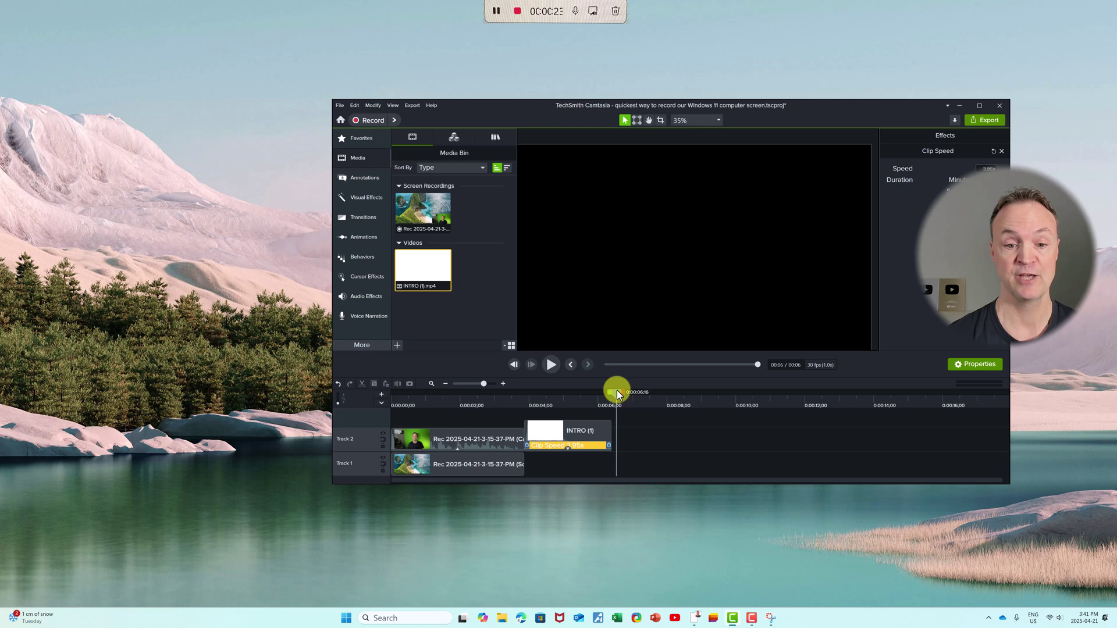
pyautogui.moveTo(616, 392); pyautogui.dragTo(618, 433)
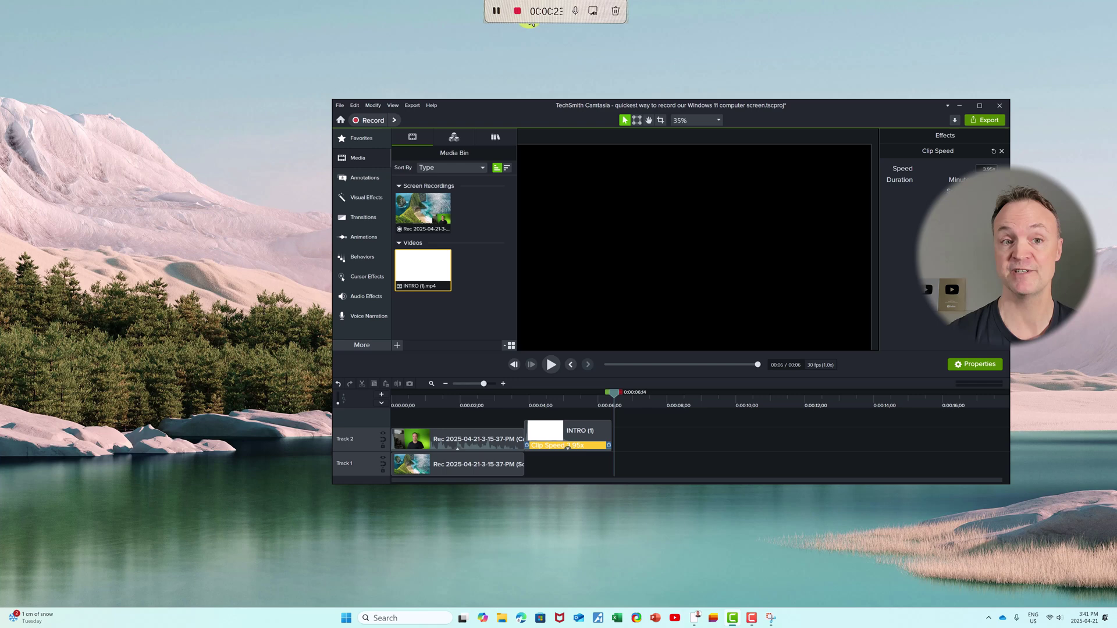
# Stop the recording, reposition Snipping Tool, and play back the 39-second clip
pyautogui.click(528, 21)
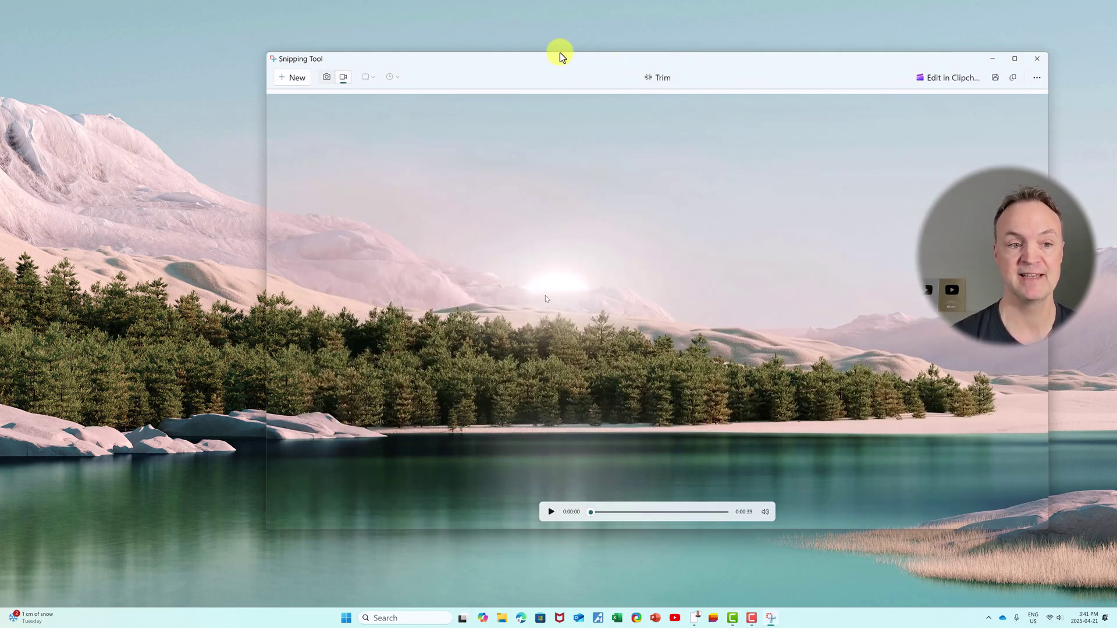
pyautogui.moveTo(563, 69)
pyautogui.mouseDown()
pyautogui.moveTo(549, 58)
pyautogui.moveTo(494, 92)
pyautogui.moveTo(558, 82)
pyautogui.moveTo(456, 61)
pyautogui.moveTo(581, 82)
pyautogui.moveTo(553, 68)
pyautogui.mouseUp()
pyautogui.click(527, 515)
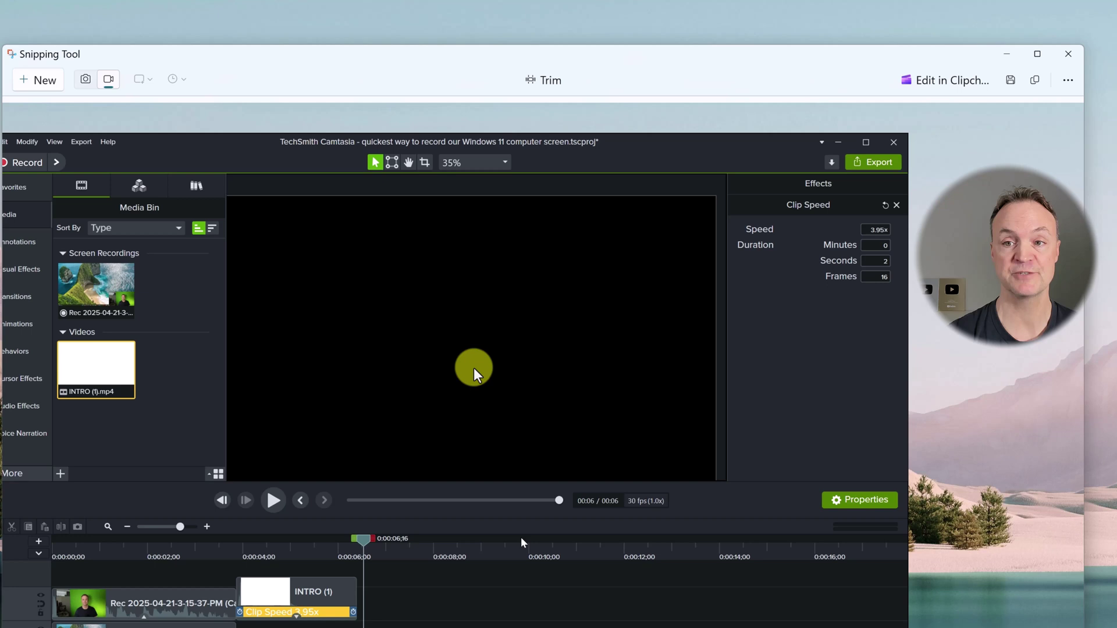
# Save the clip to the Desktop as 'Recording 2025-04-21 154143.mp4'
pyautogui.click(1016, 81)
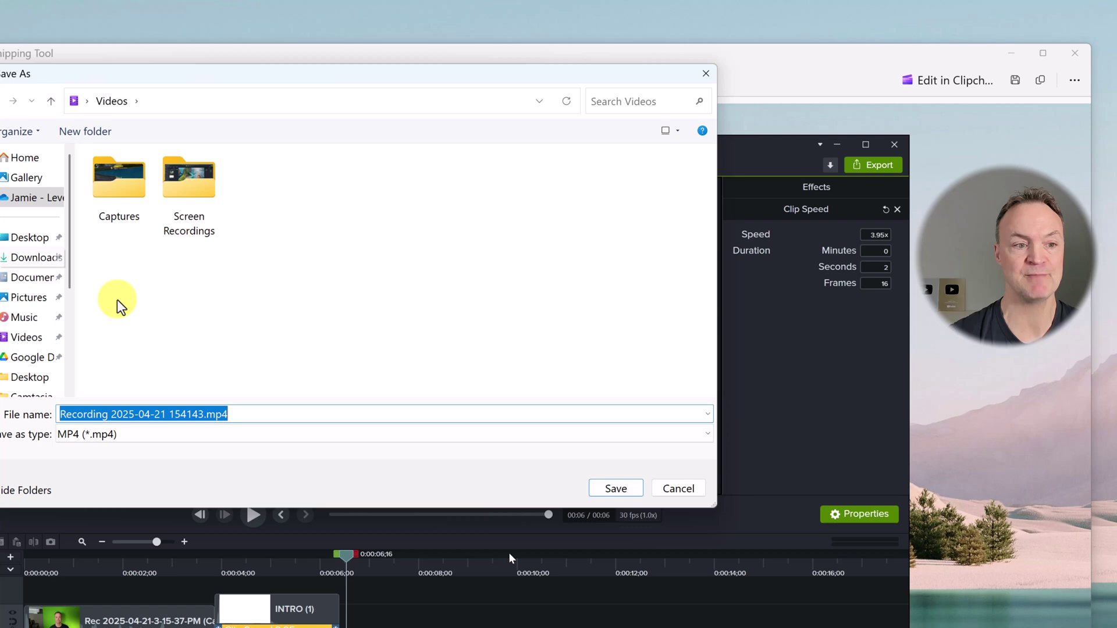
pyautogui.click(32, 239)
pyautogui.scroll(-2, 289, 312)
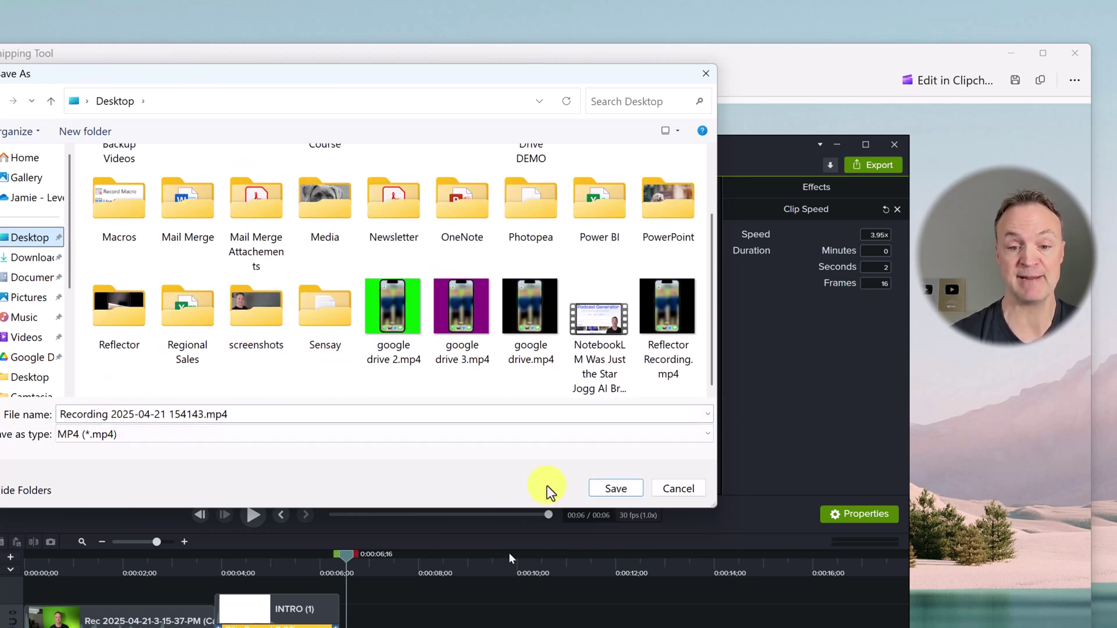
pyautogui.click(614, 489)
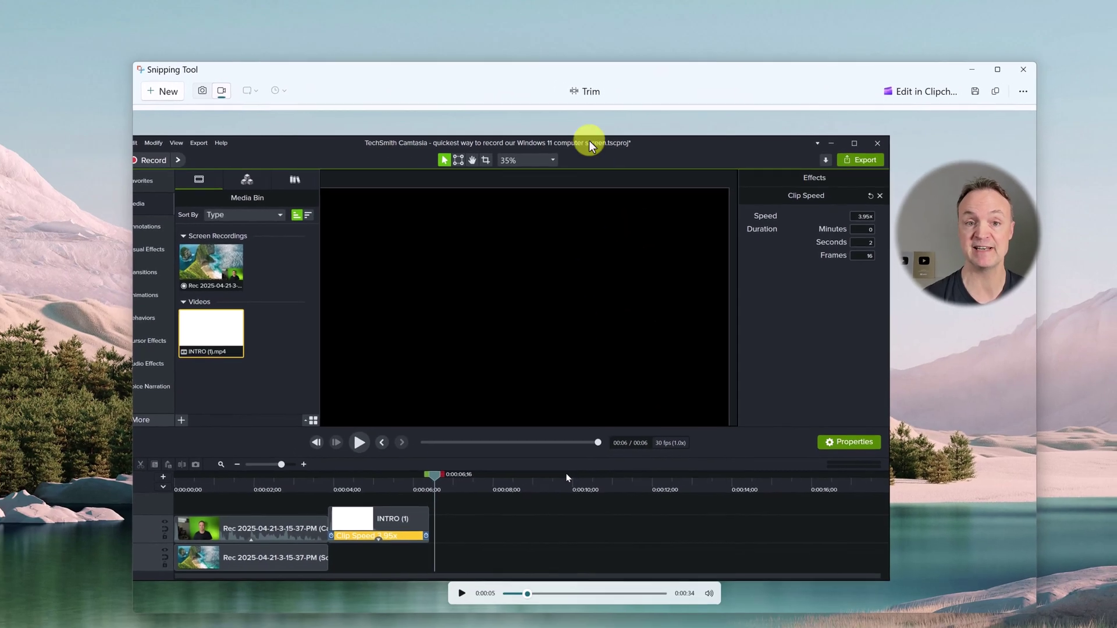
# Trim the clip's end so it runs 00:30.37 and apply the trim
pyautogui.click(588, 91)
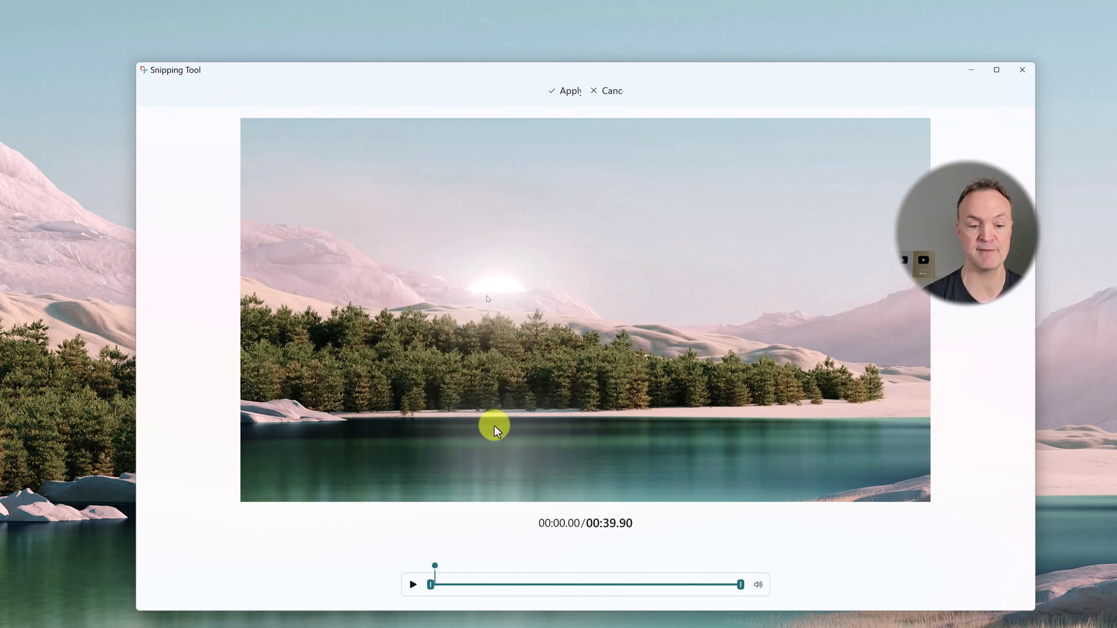
pyautogui.moveTo(435, 568); pyautogui.dragTo(464, 589)
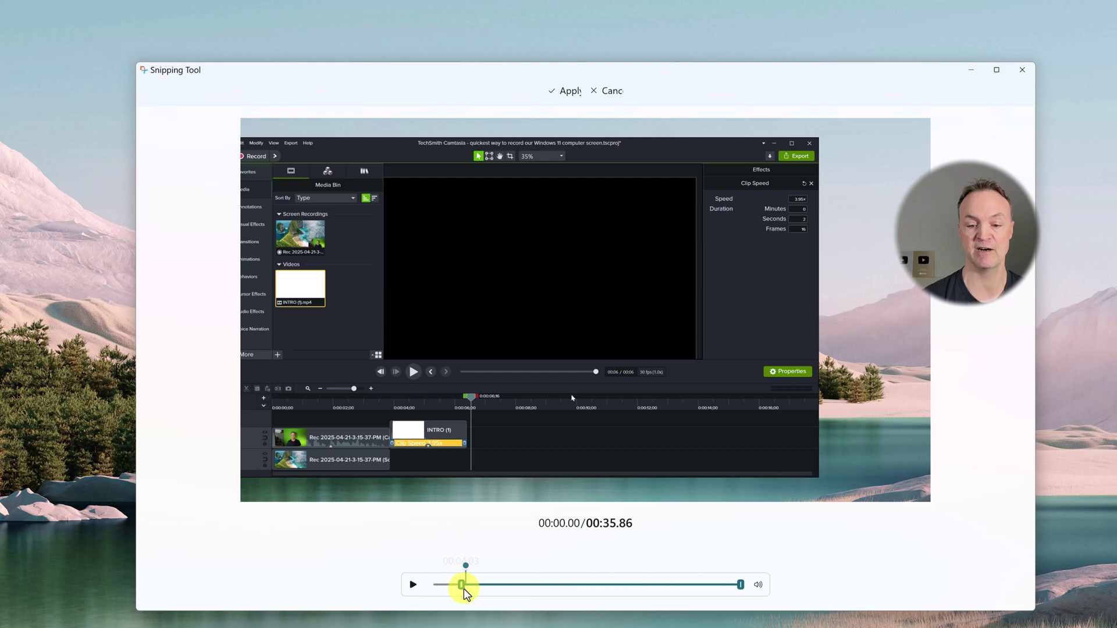
pyautogui.moveTo(741, 584); pyautogui.dragTo(691, 574)
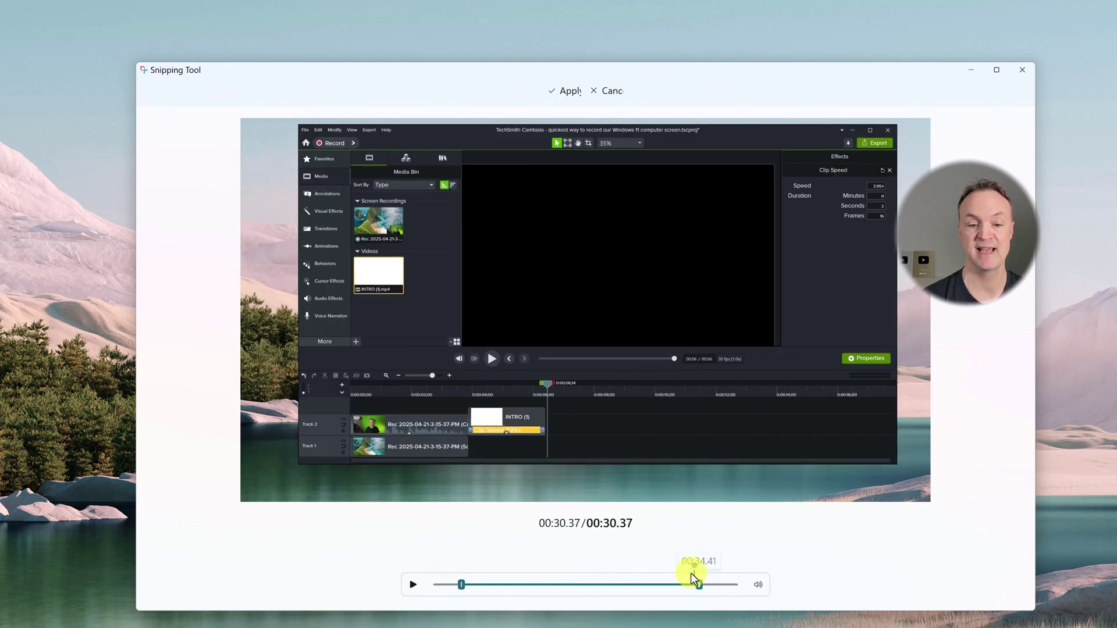
pyautogui.click(567, 92)
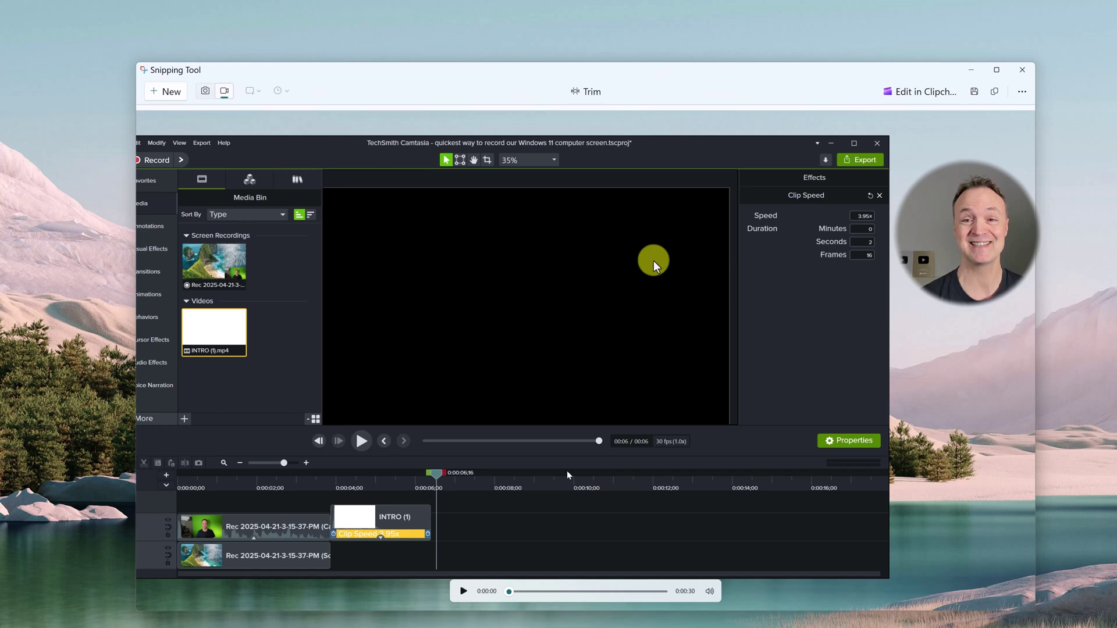
# Open the trimmed clip in Clipchamp, view the Screen and camera option, then close Clipchamp
pyautogui.click(918, 96)
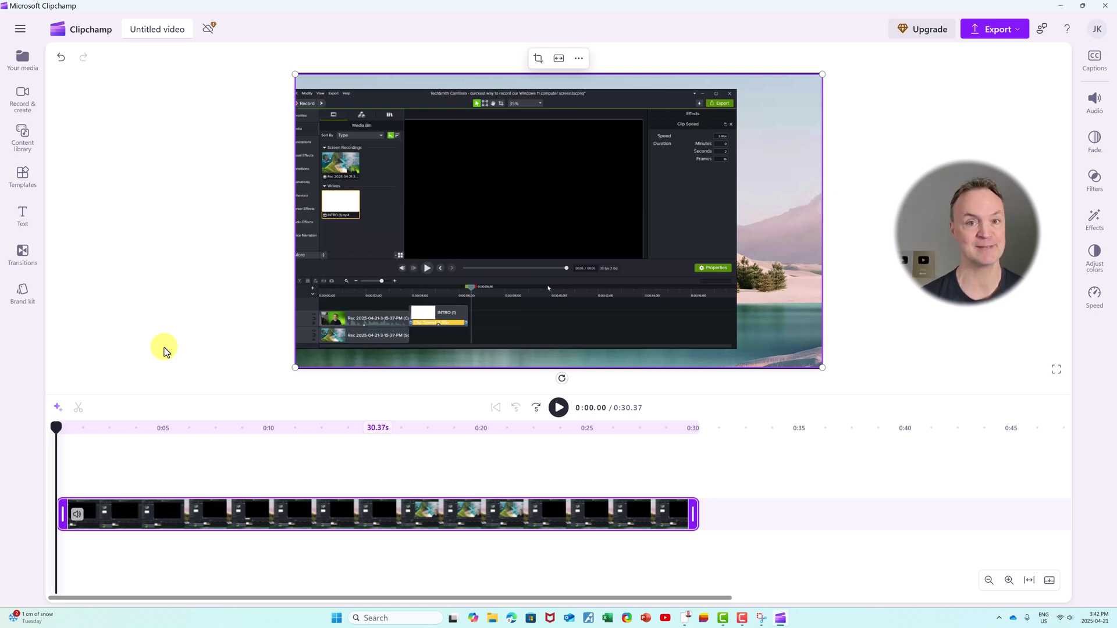
pyautogui.click(25, 99)
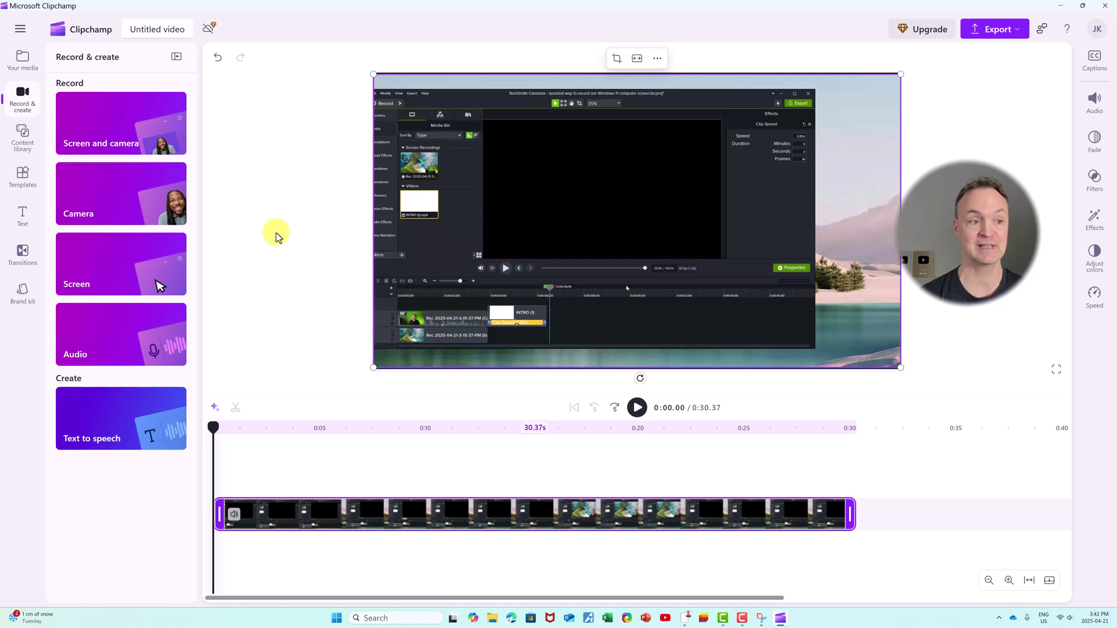
pyautogui.click(116, 129)
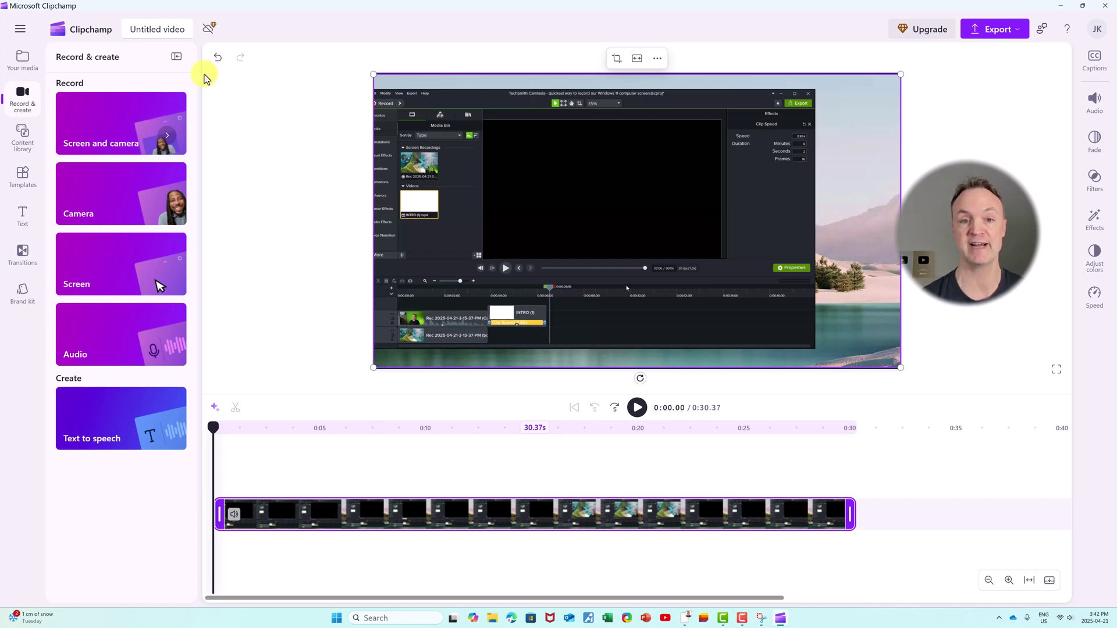
pyautogui.click(1105, 6)
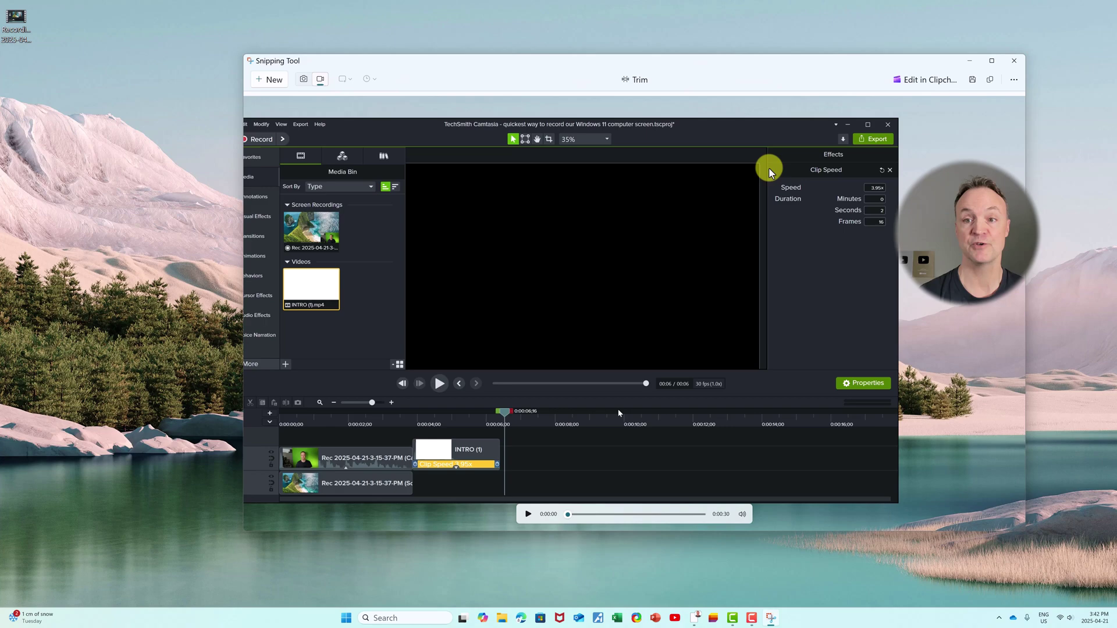
# Close the edited recording without saving, minimise Camtasia, and reopen Snipping Tool via Win+Shift+R
pyautogui.click(1015, 61)
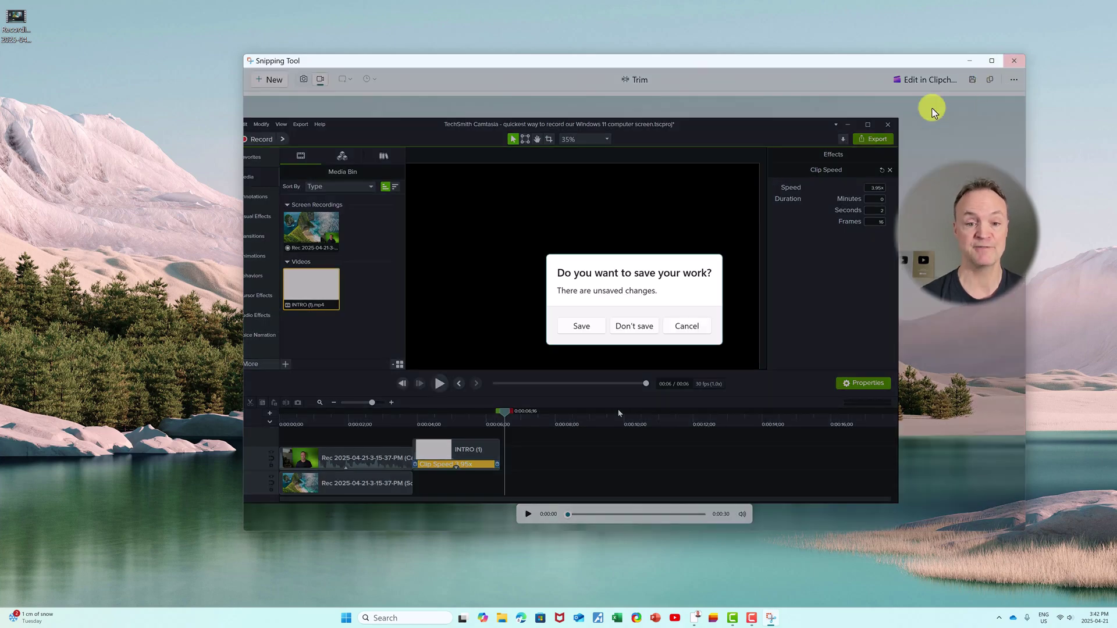
pyautogui.click(646, 327)
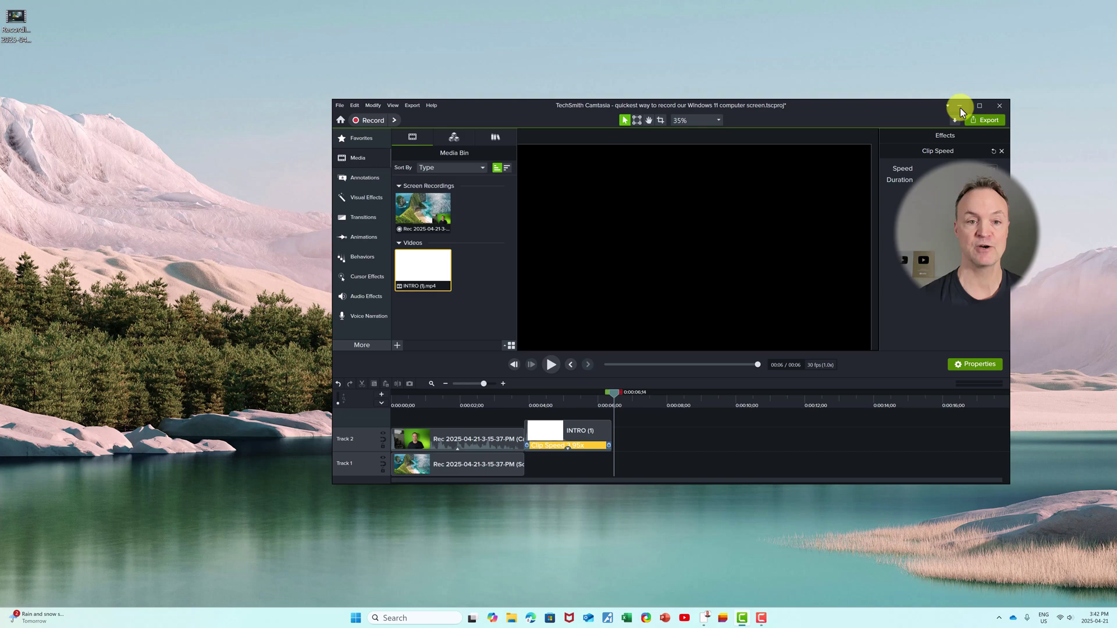
pyautogui.click(960, 106)
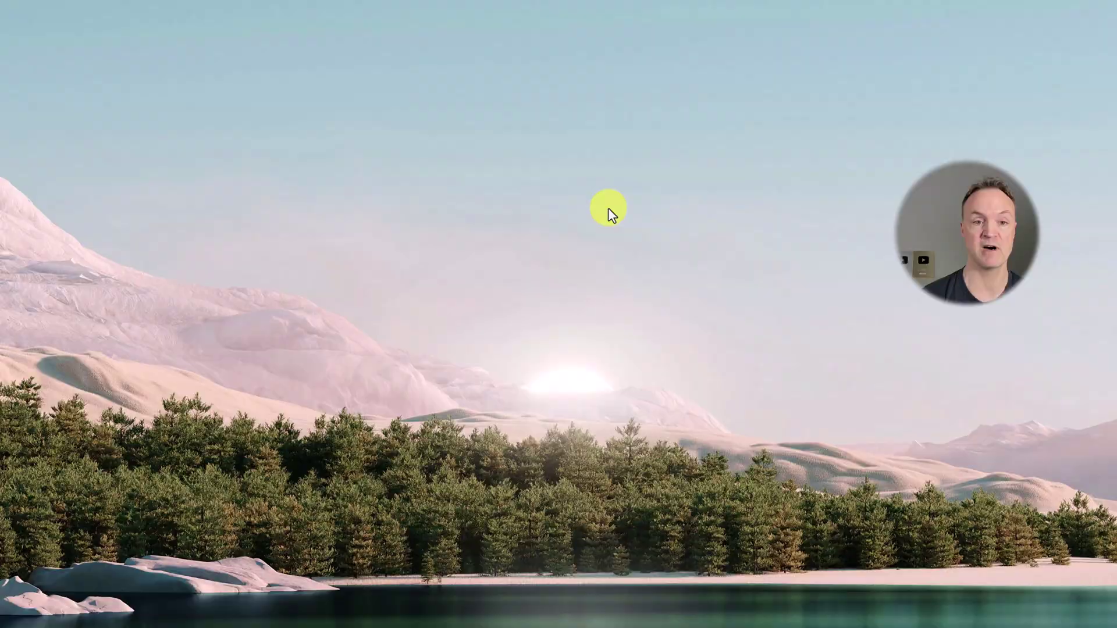
pyautogui.press('super+shift+r')
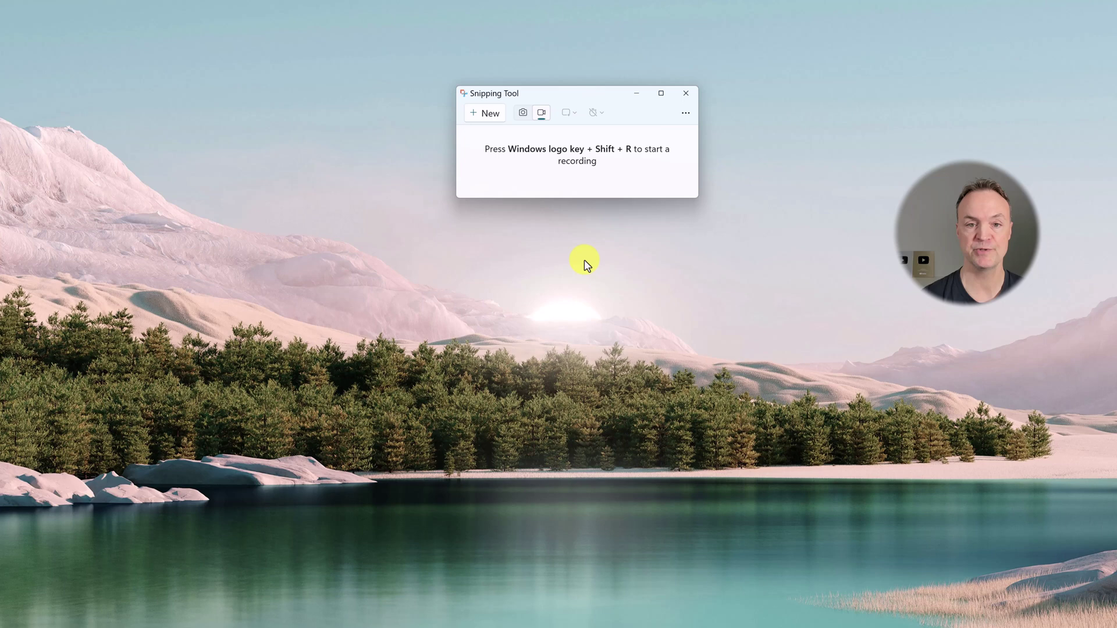
pyautogui.click(685, 113)
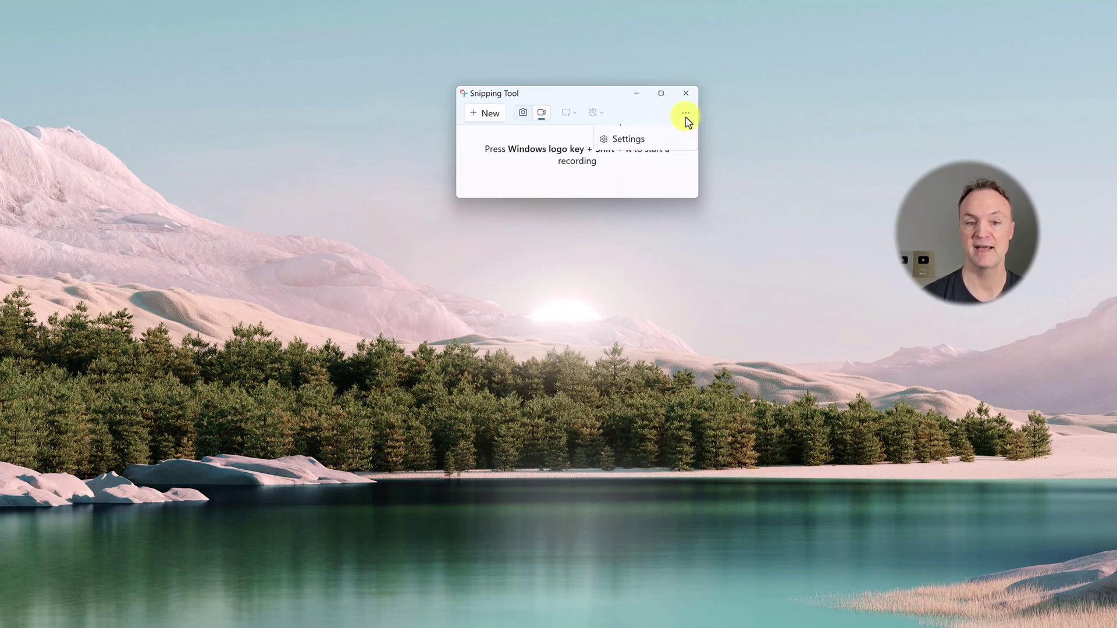
# In enlarged Settings, turn on 'Include microphone input by default' under Screen recording
pyautogui.click(653, 158)
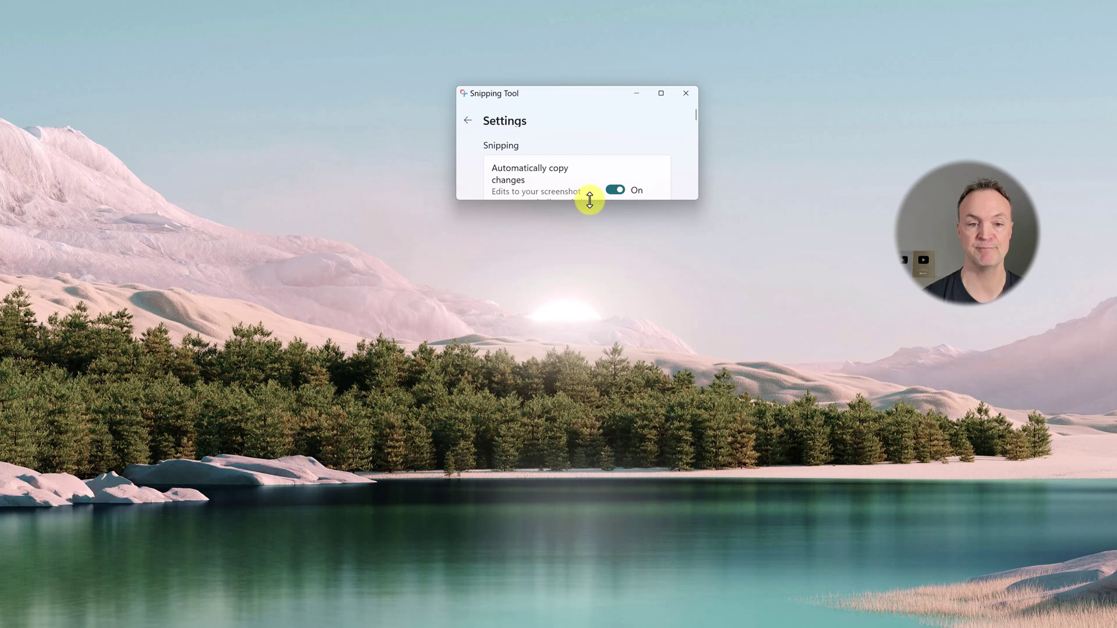
pyautogui.moveTo(589, 199); pyautogui.dragTo(609, 553)
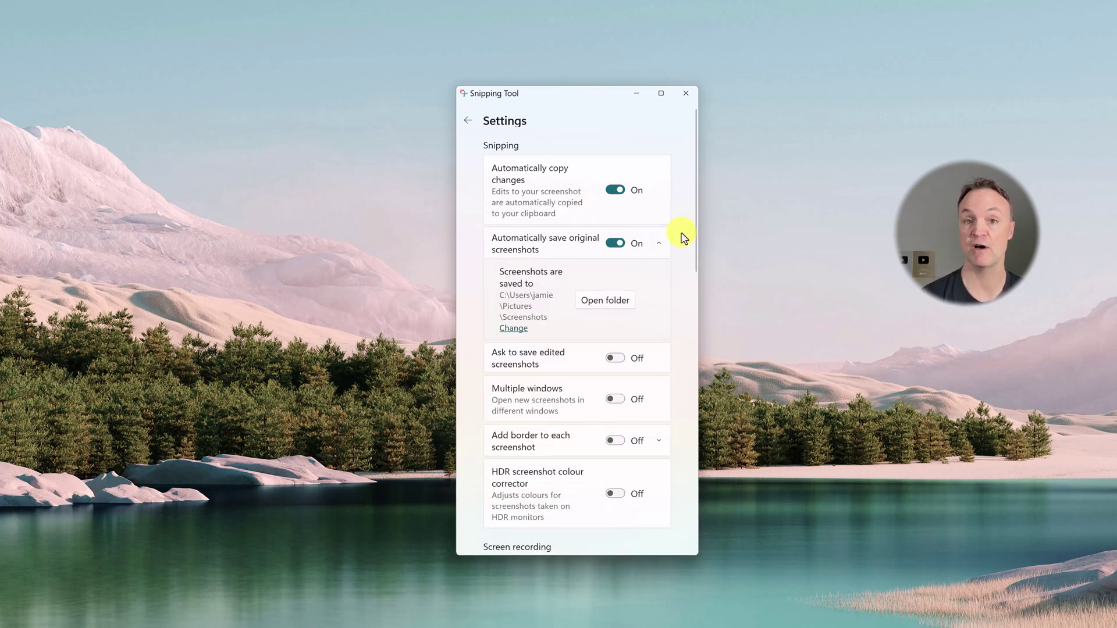
pyautogui.scroll(-3, 625, 261)
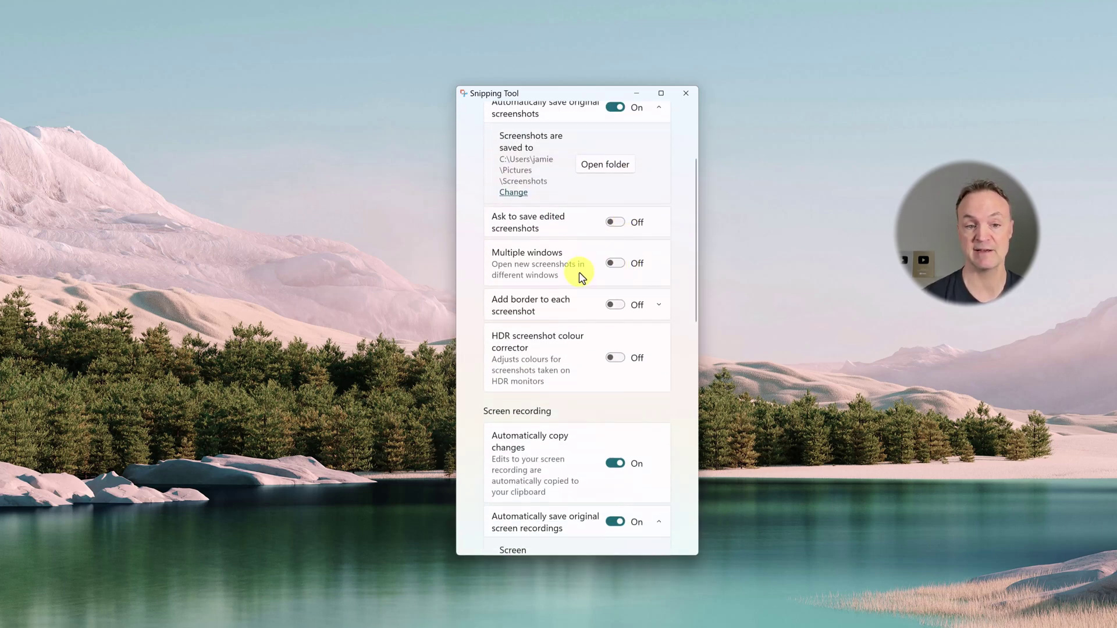
pyautogui.scroll(-3, 561, 289)
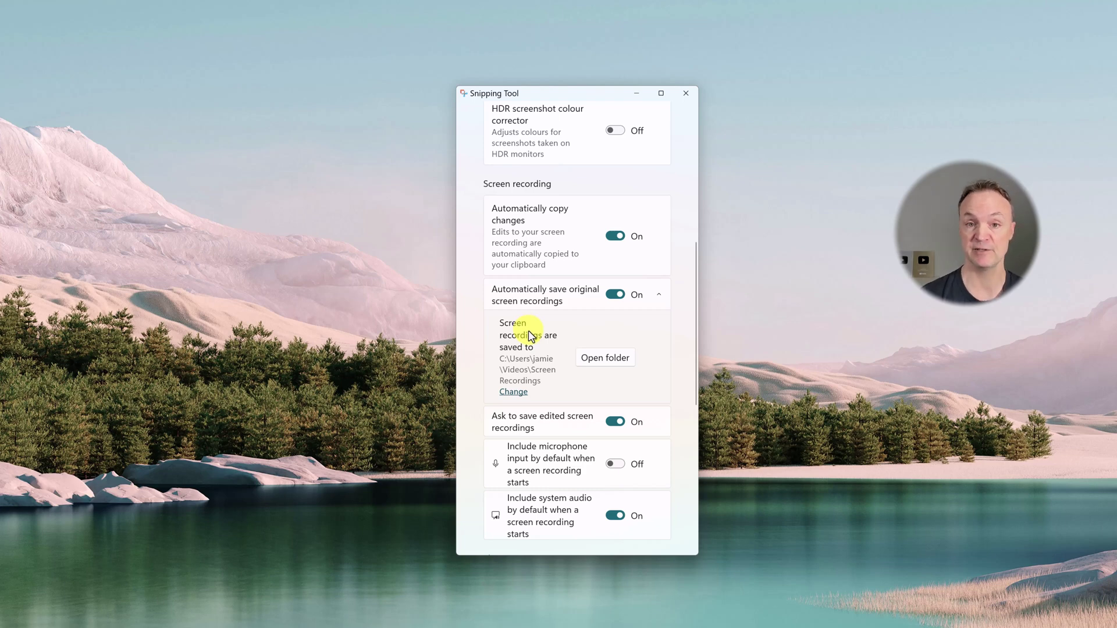
pyautogui.scroll(-3, 531, 336)
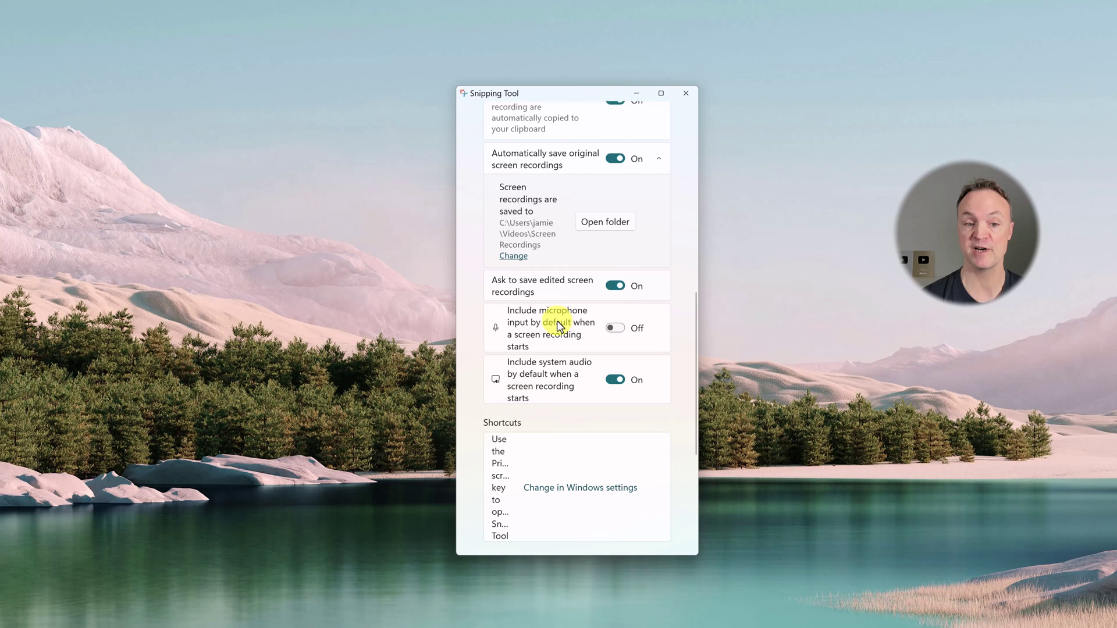
pyautogui.click(616, 330)
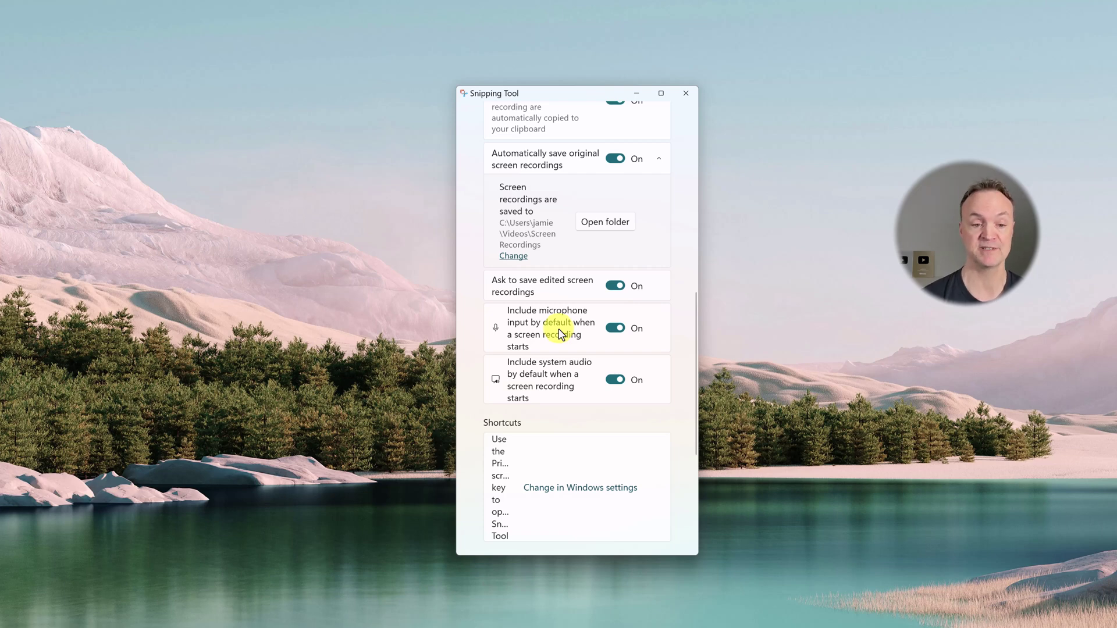
pyautogui.scroll(-1, 559, 382)
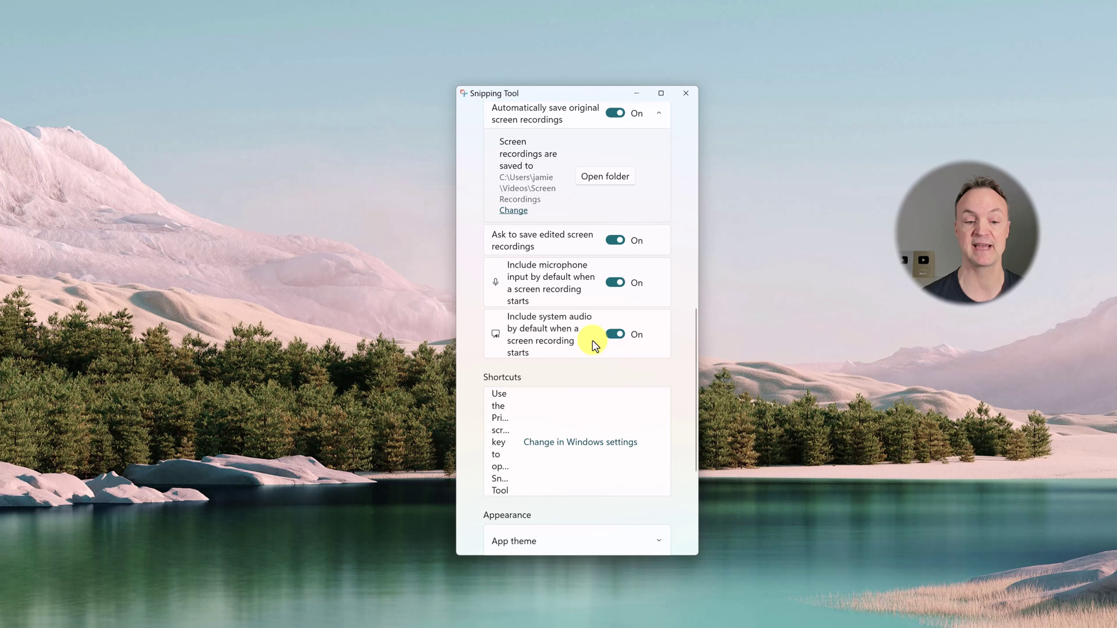
pyautogui.scroll(-4, 588, 361)
pyautogui.scroll(6, 591, 421)
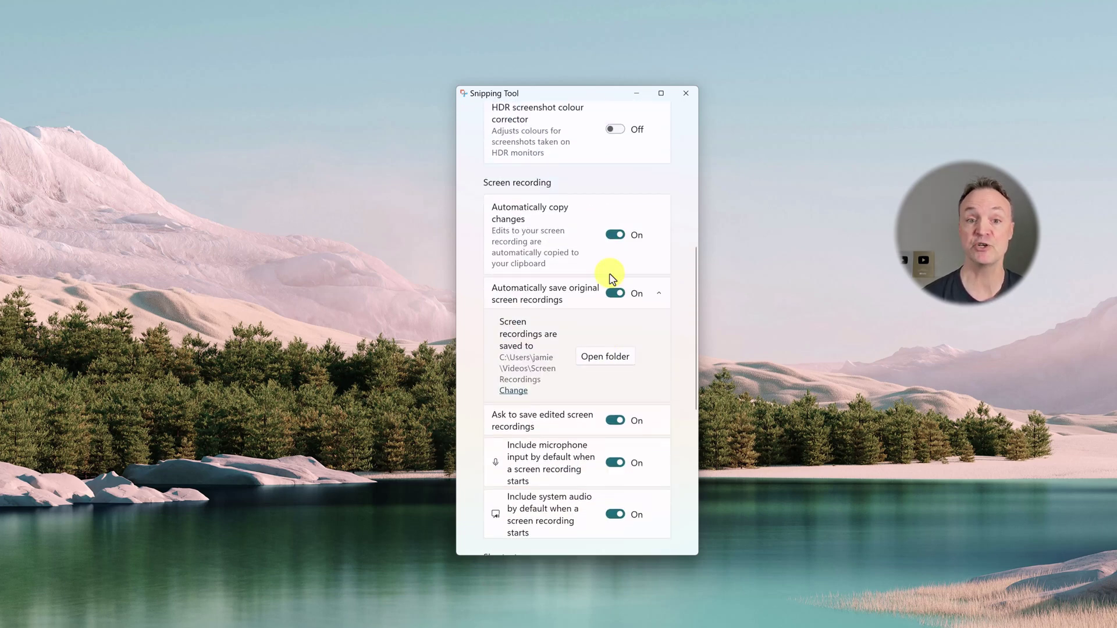
pyautogui.scroll(3, 612, 278)
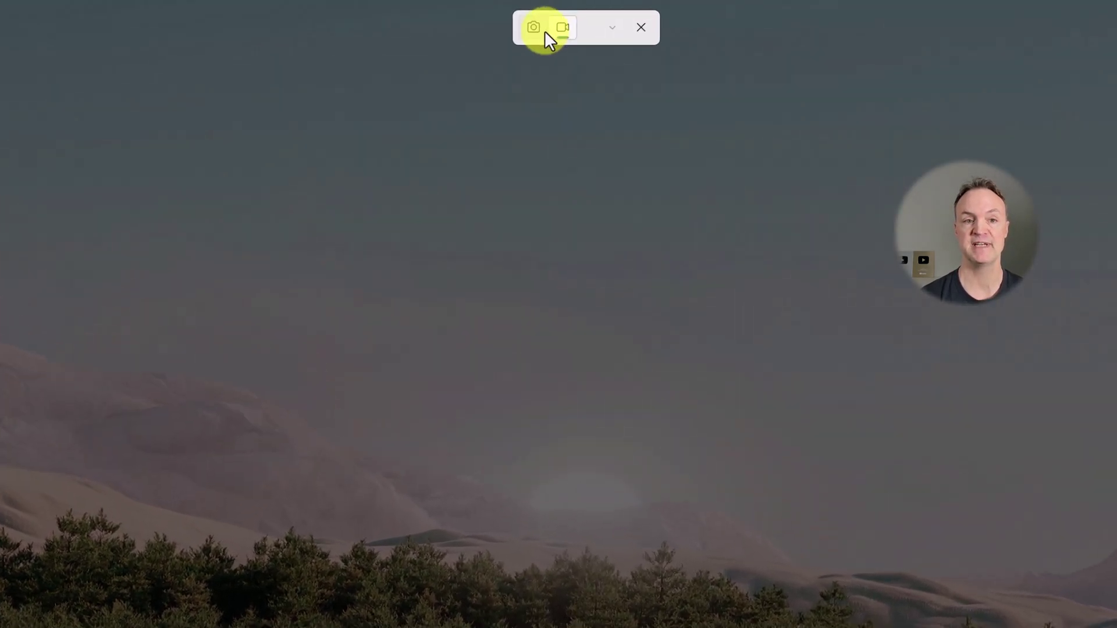
# Drag a recording region from (278, 378) to the bottom-right screen corner (1919, 1079)
pyautogui.moveTo(162, 220); pyautogui.dragTo(1116, 627)
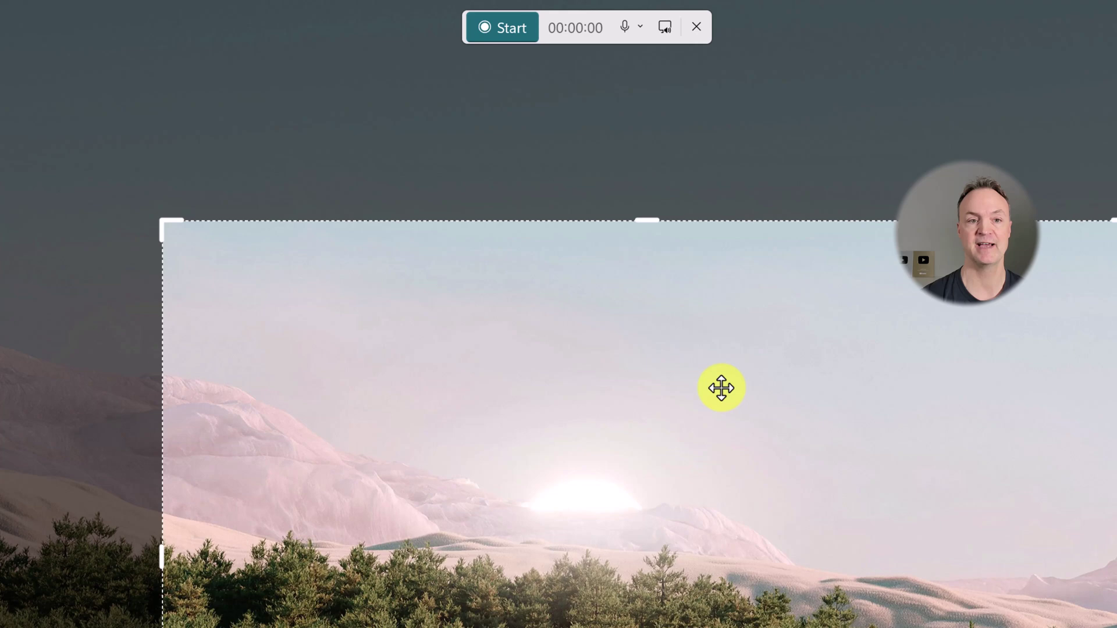